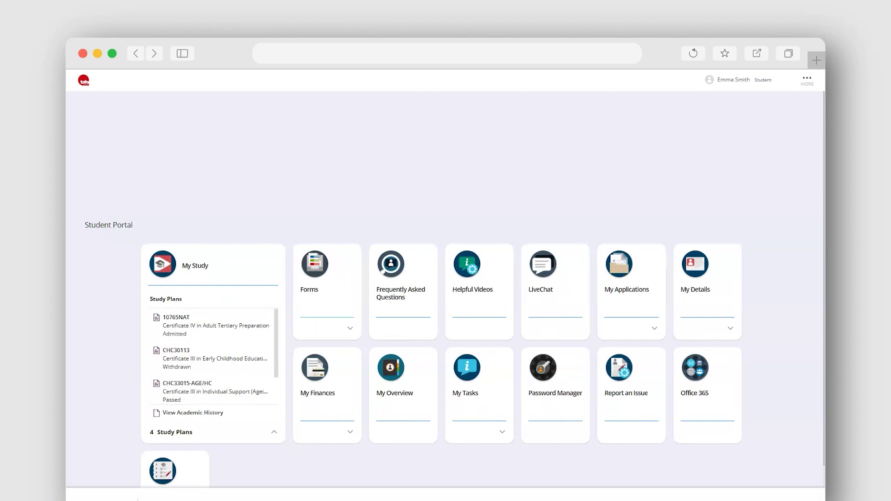
Step: Scroll the My Study Study Plans list to bring UNILEARN into view
scroll(277, 358, down, 2)
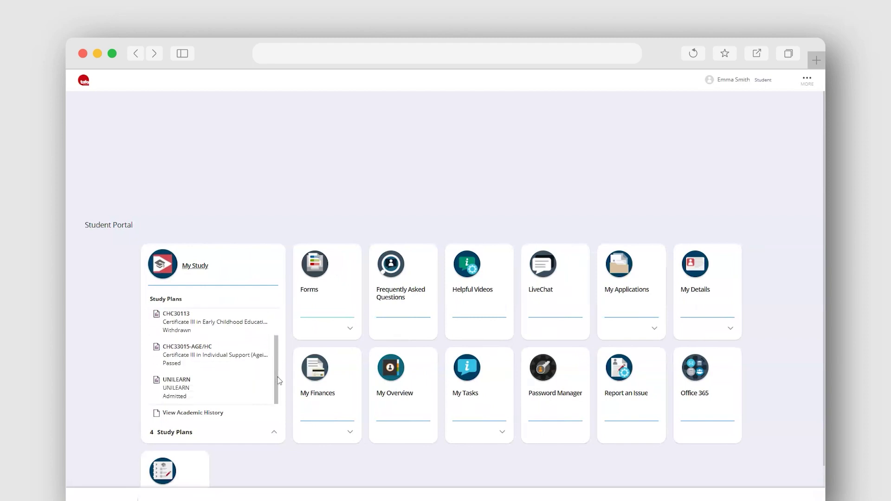
Step: Open the UNILEARN plan and list the 9 electives for its Choice row
click(232, 396)
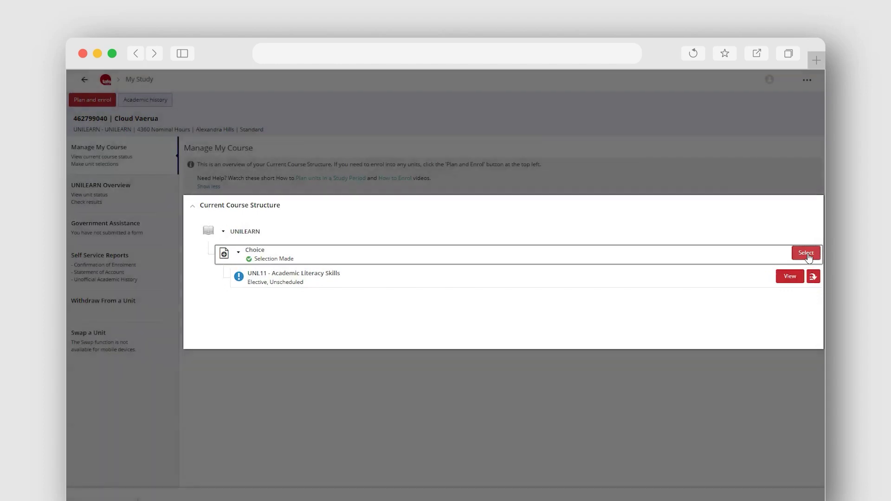
click(807, 254)
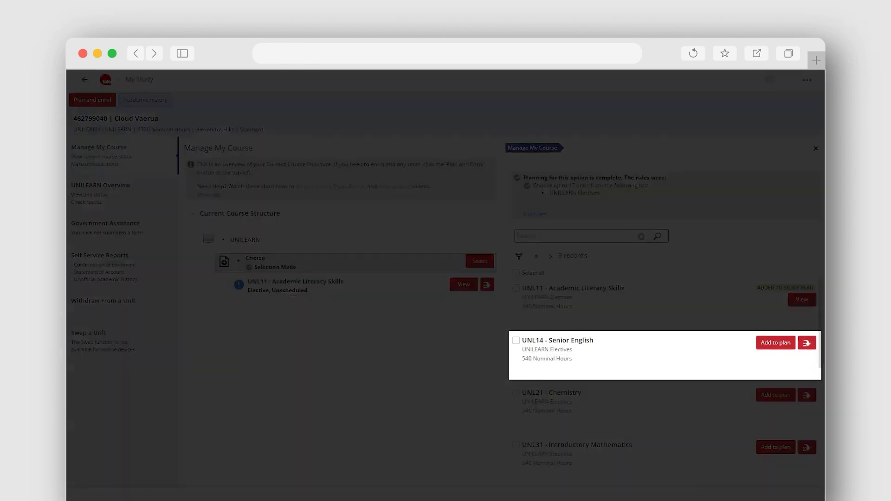
Step: Add UNL14 Senior English, UNL21 Chemistry and UNL31 Introductory Mathematics to the plan
click(775, 345)
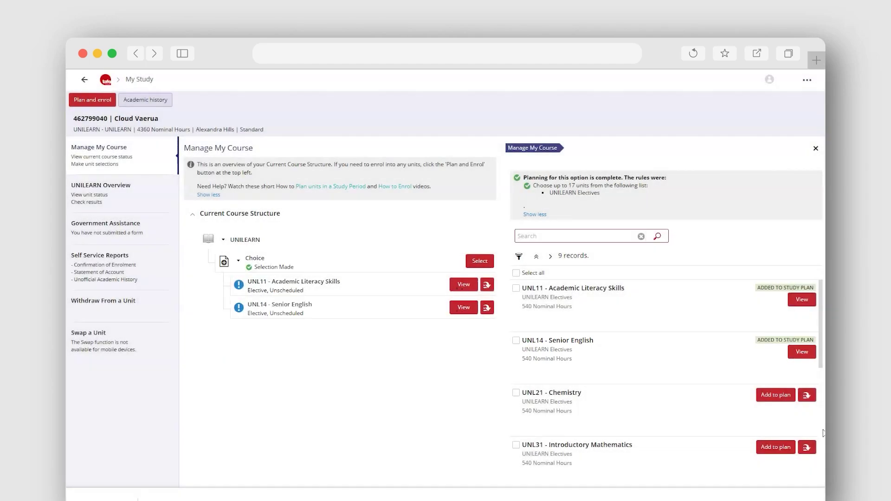
click(775, 396)
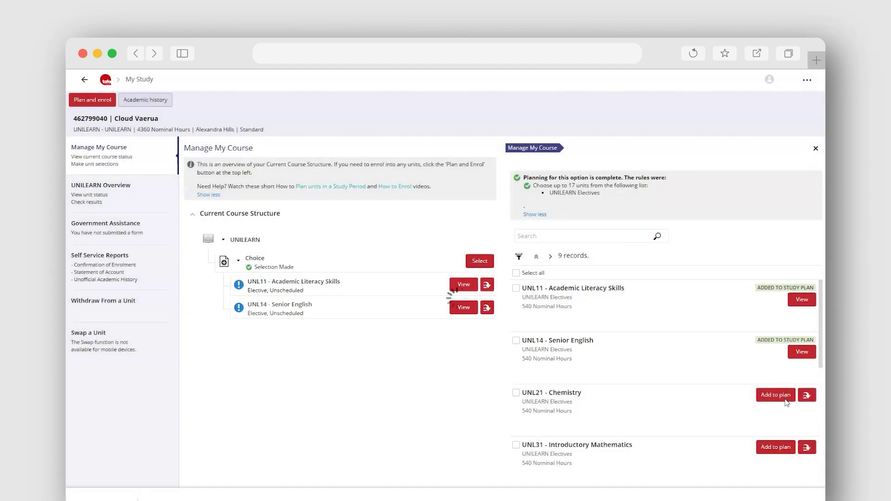
click(774, 450)
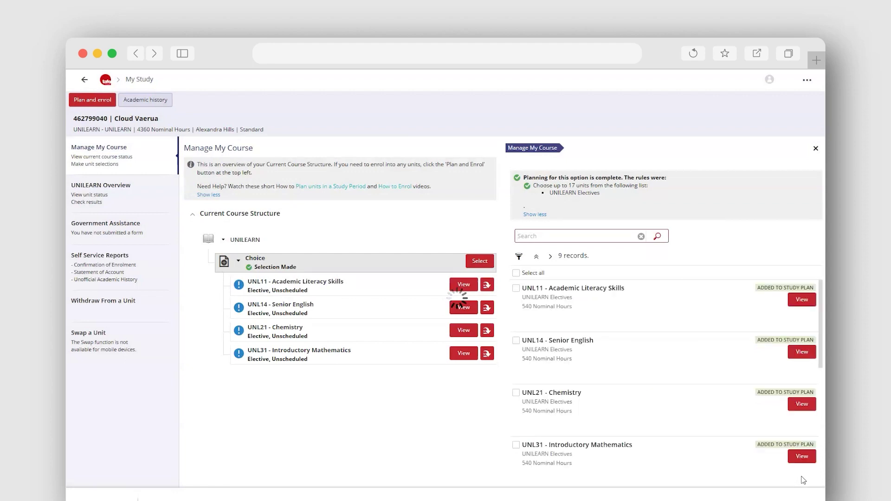
drag(823, 346, 823, 433)
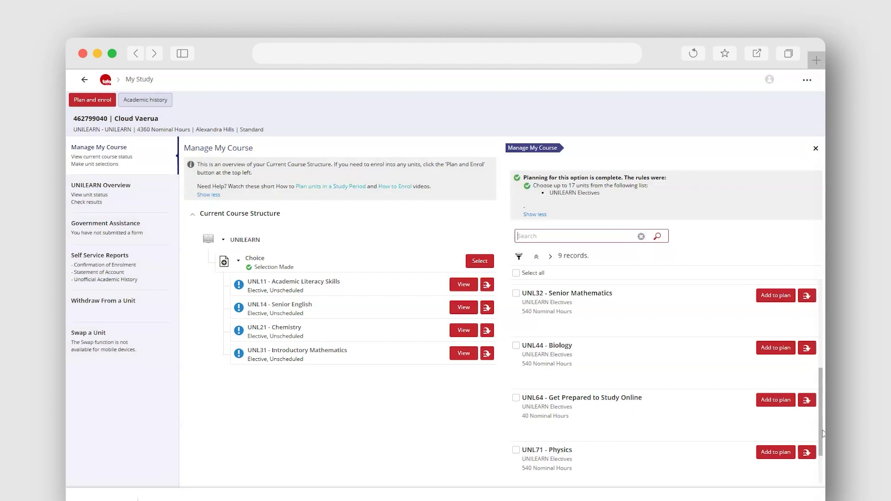
Step: Add UNL32 Senior Mathematics, then remove it from the plan and confirm
click(785, 295)
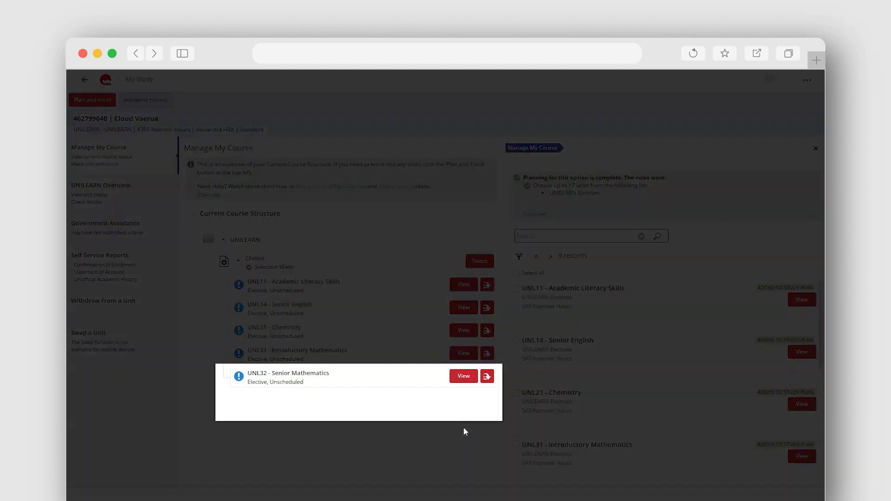
click(487, 377)
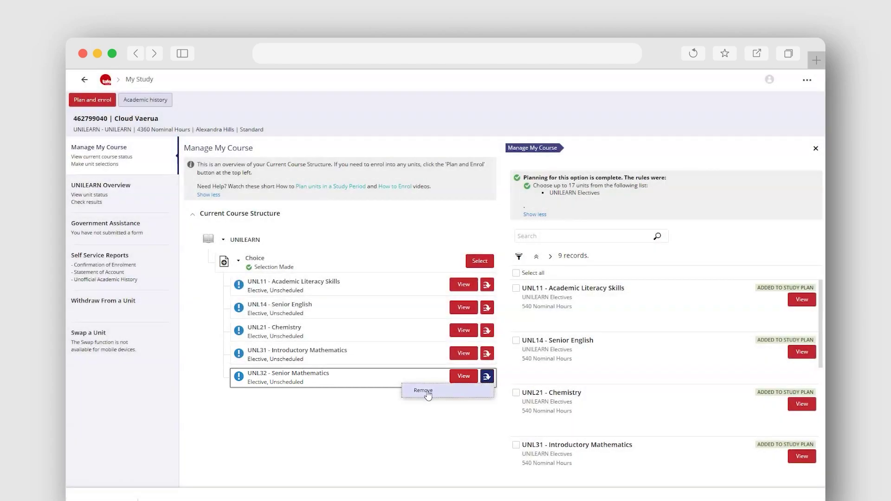
click(428, 394)
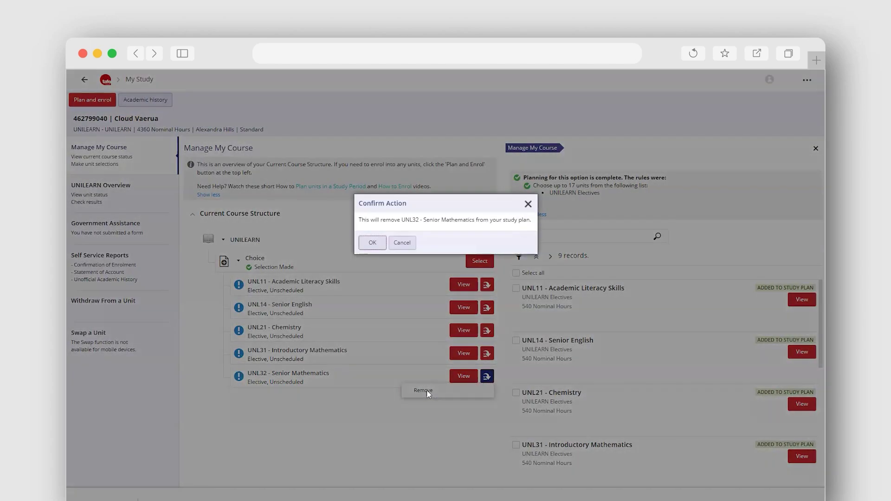
click(373, 243)
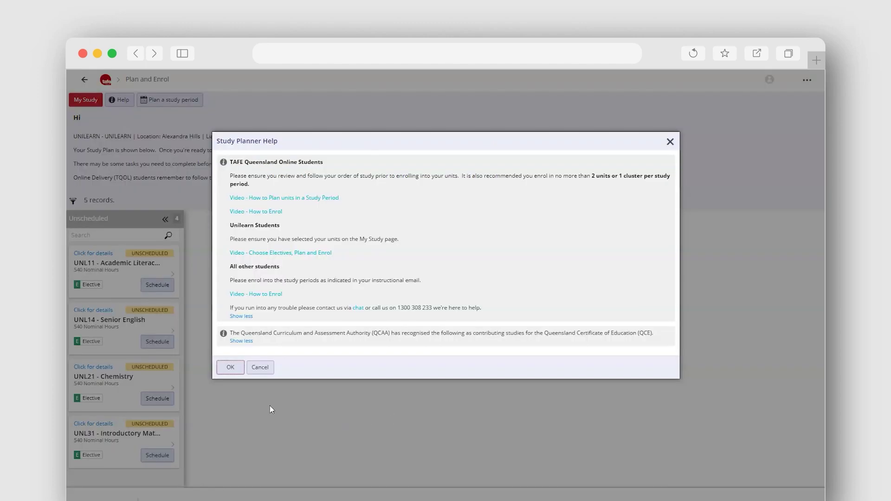
Step: Dismiss the Study Planner Help to reveal the four unscheduled electives
click(230, 367)
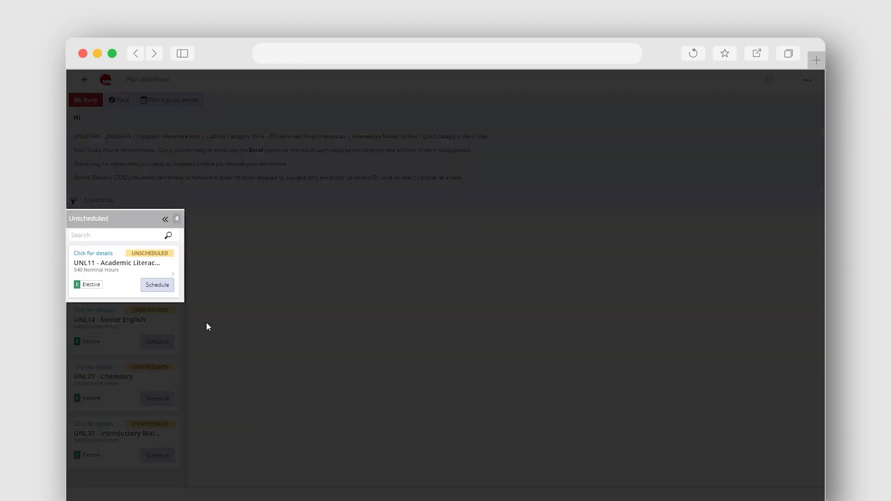
Step: Schedule UNL11 with Year 2023 and Study Period May Enrolment
click(164, 286)
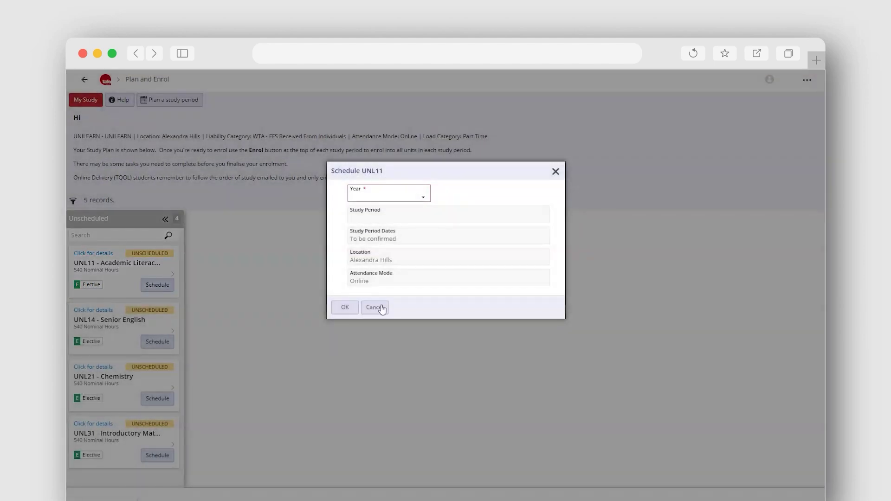
click(424, 199)
click(406, 209)
click(542, 221)
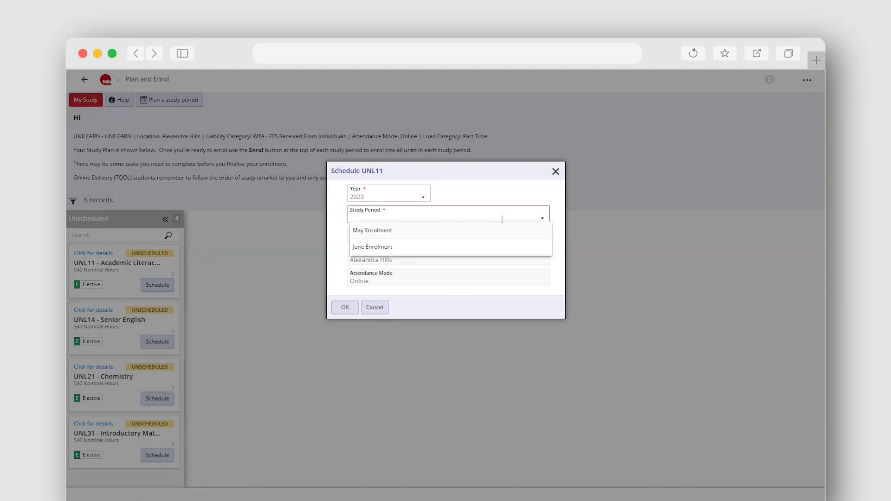
click(381, 232)
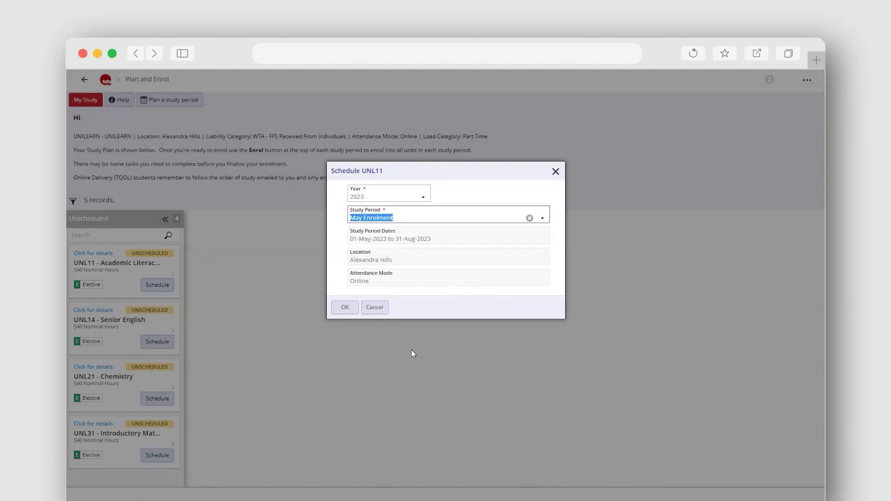
click(345, 309)
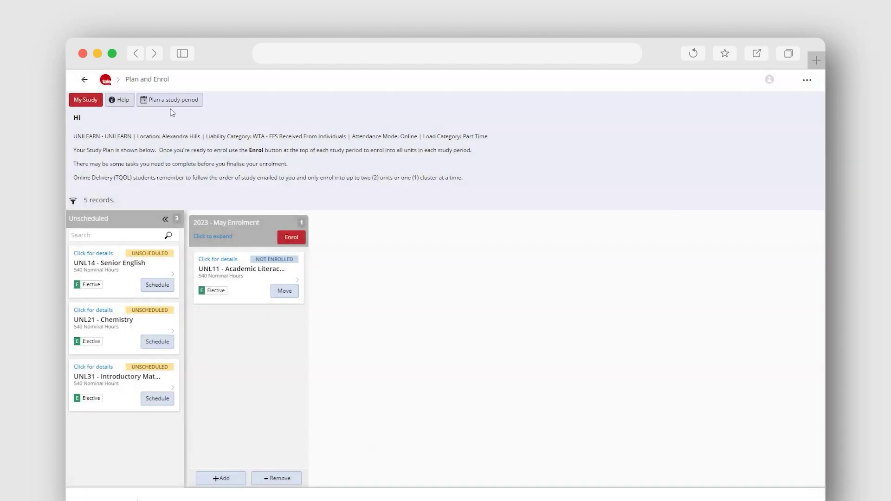
Step: Create a new study period for Year 2023, June Enrolment
click(168, 104)
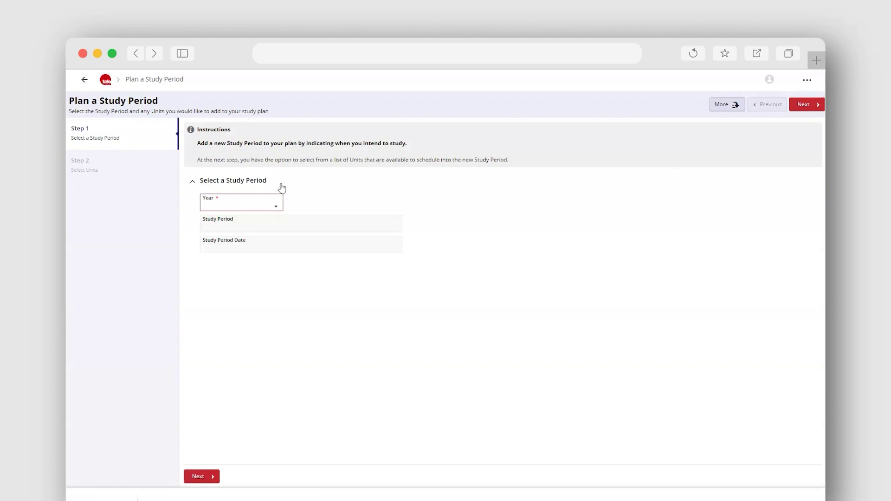
click(276, 209)
click(260, 221)
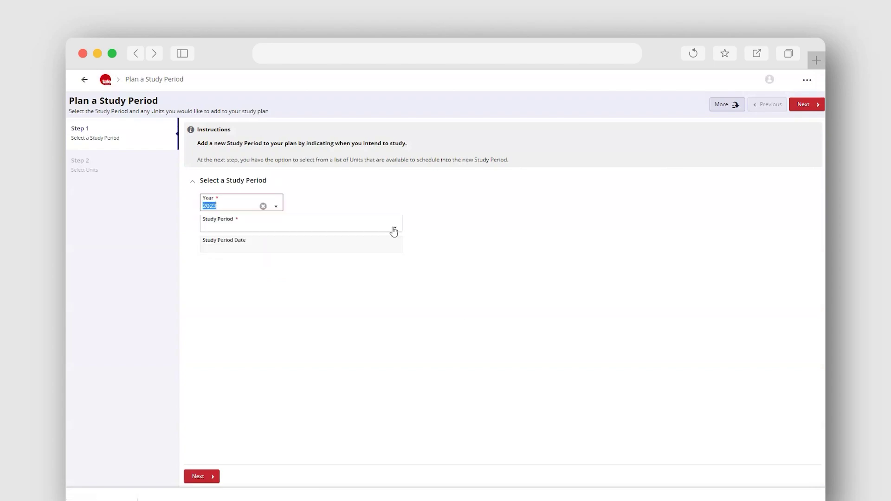
click(394, 230)
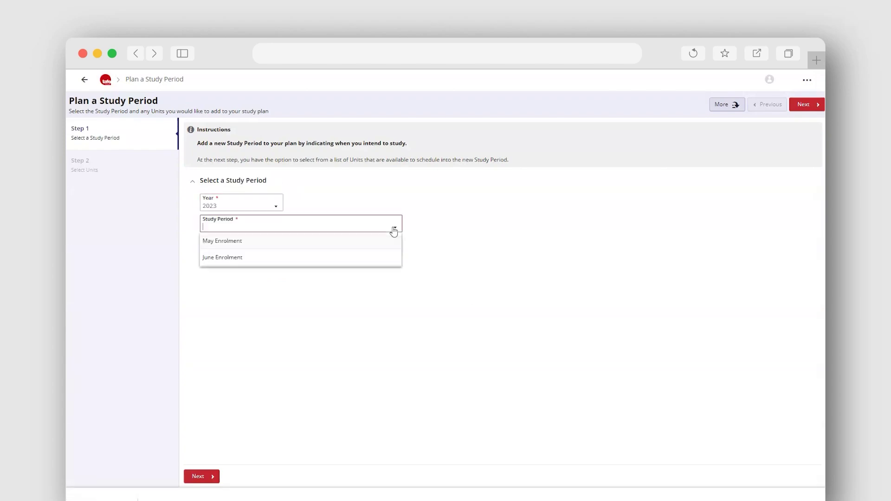
click(246, 258)
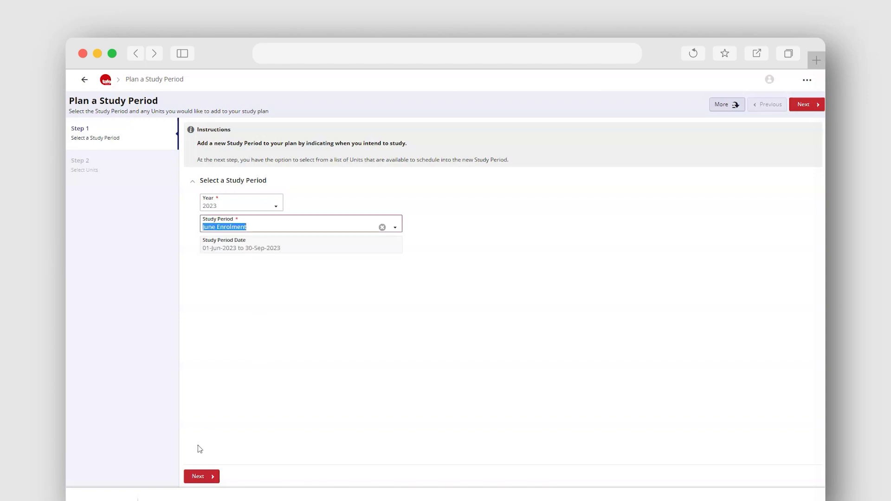
click(199, 477)
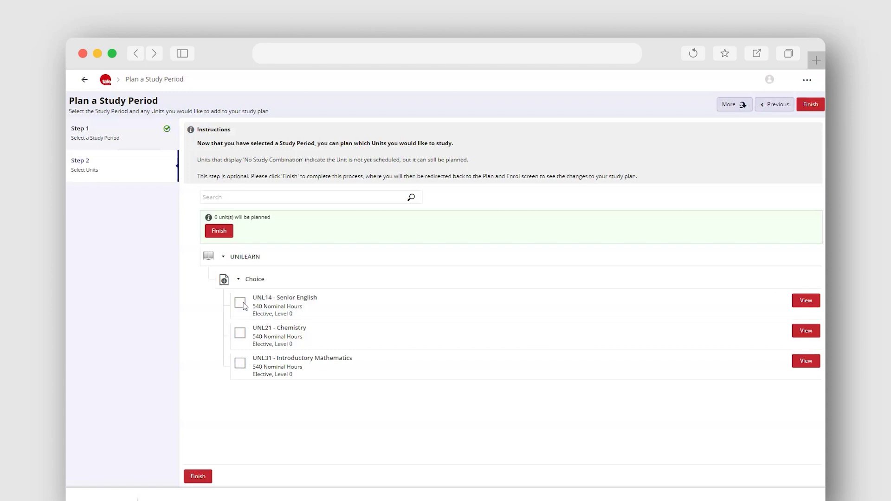
Step: Put UNL14 Senior English and UNL21 Chemistry into the June 2023 period
click(241, 304)
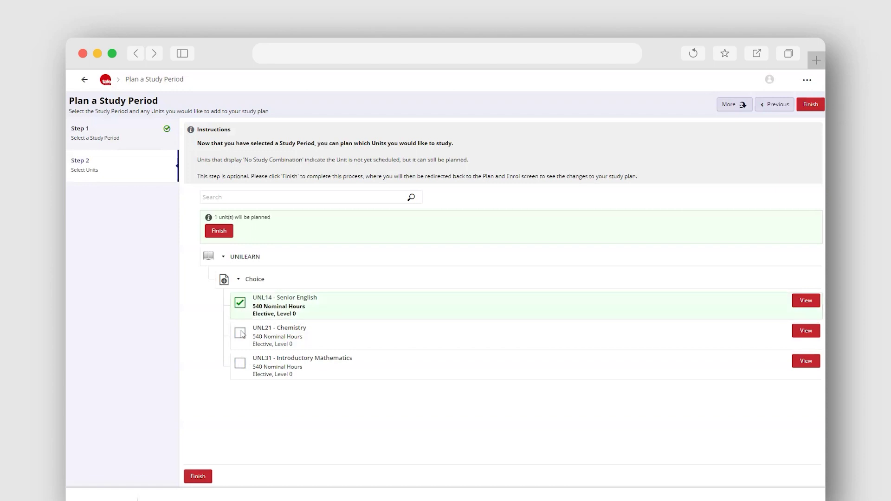
click(242, 333)
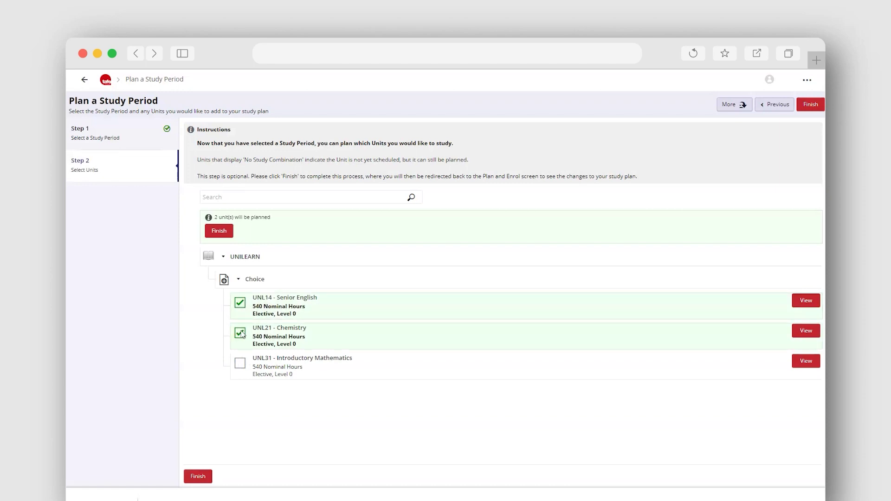
click(199, 477)
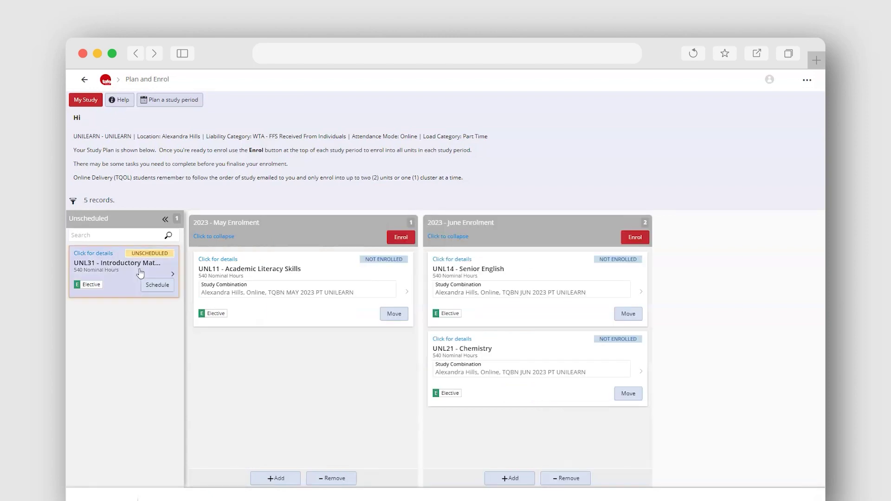
Step: Move UNL31 into May Enrolment, then return it to the Unscheduled column
drag(116, 272, 297, 381)
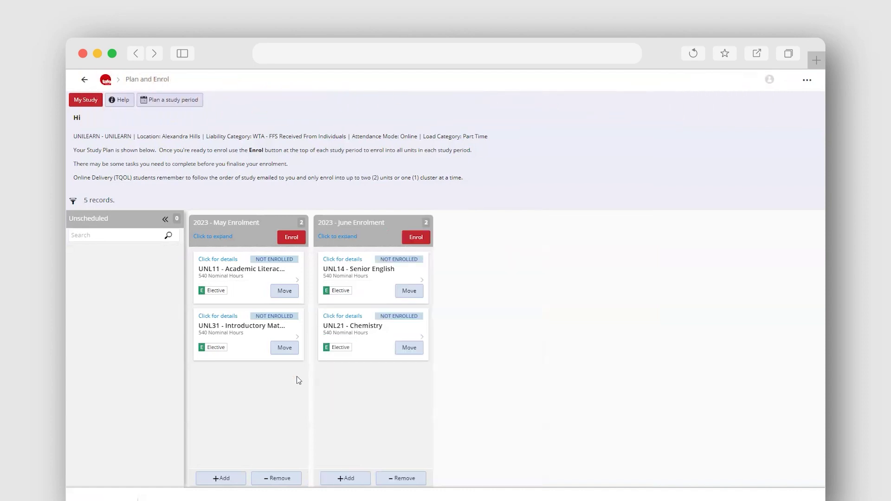
drag(250, 339, 114, 281)
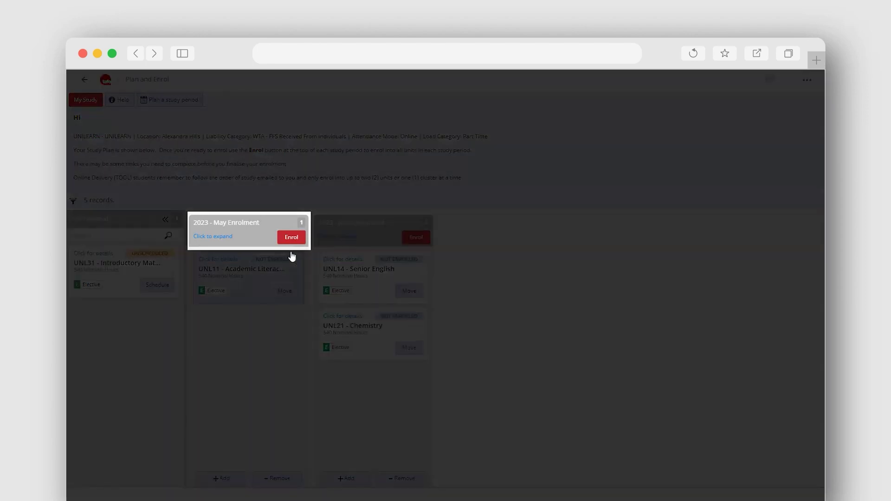
Step: Start May 2023 enrolment and agree to the outstanding terms and conditions task
click(291, 237)
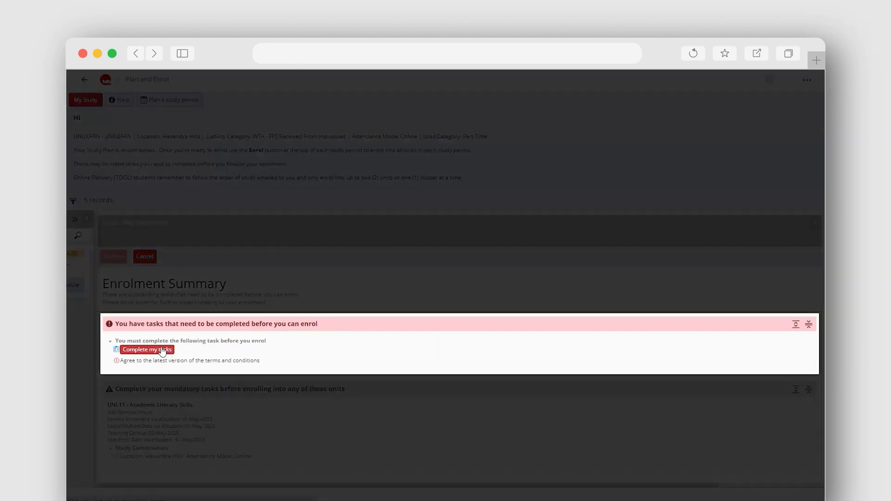
click(162, 352)
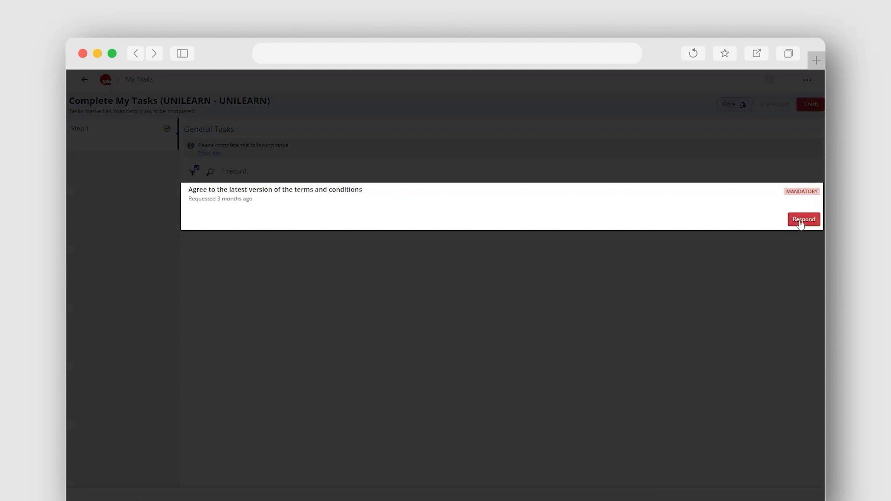
click(801, 221)
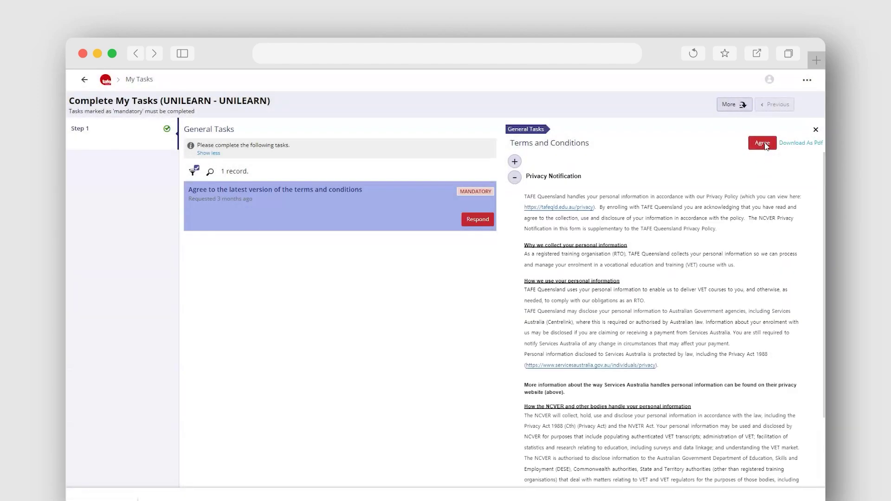
click(764, 144)
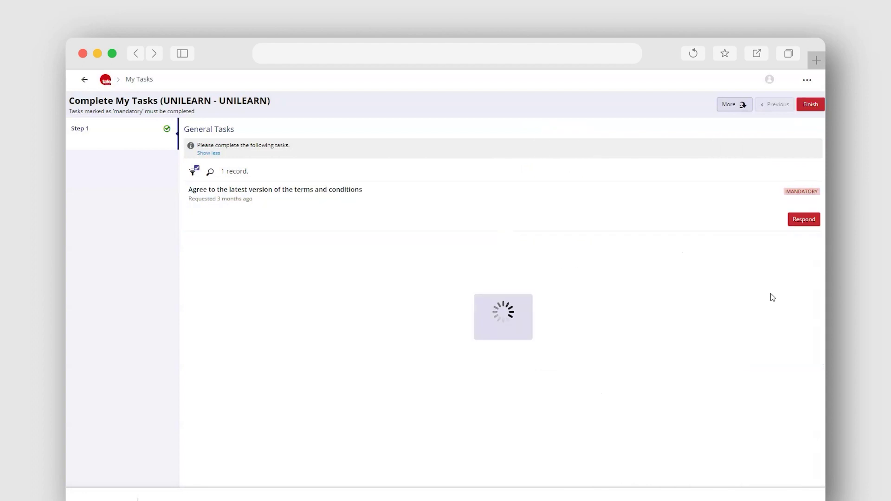
click(809, 108)
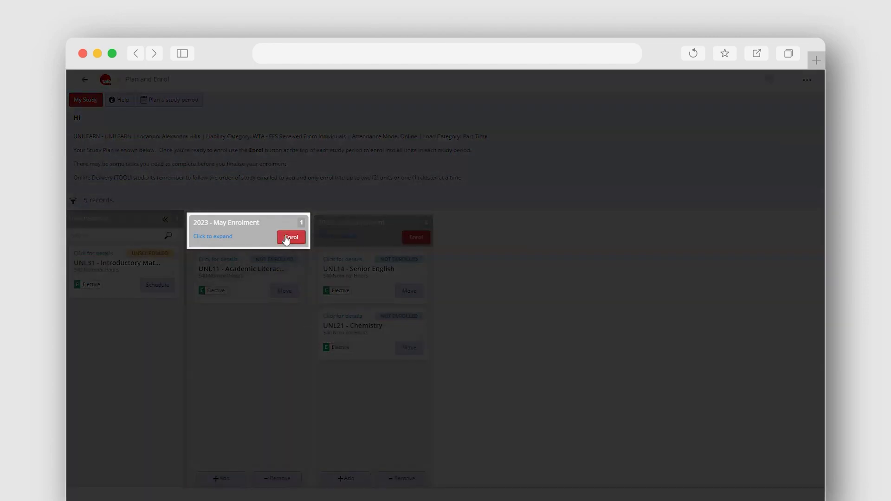
Step: Enrol in UNL11 for May 2023, accept the 910.00 quote, and return home
click(287, 238)
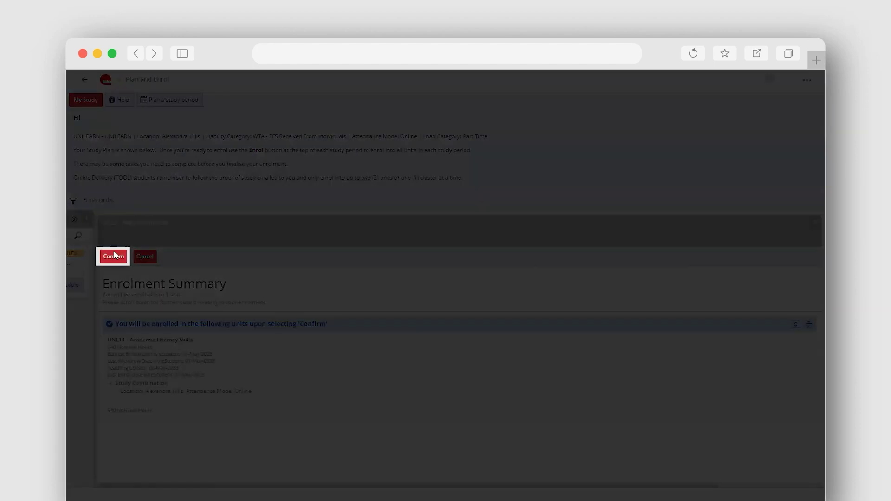
click(113, 257)
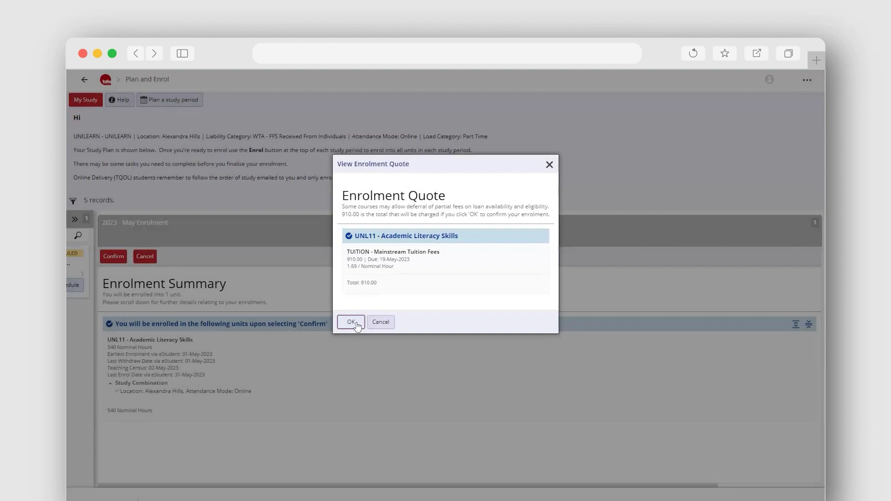
click(356, 324)
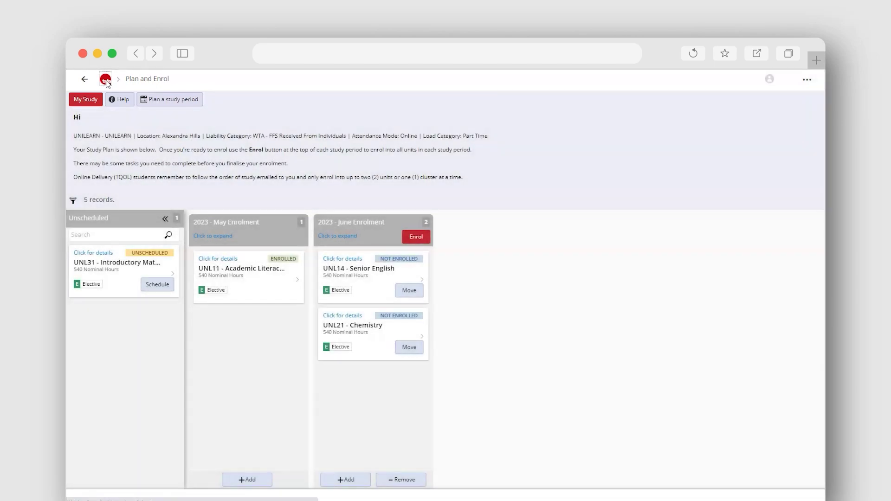
click(106, 81)
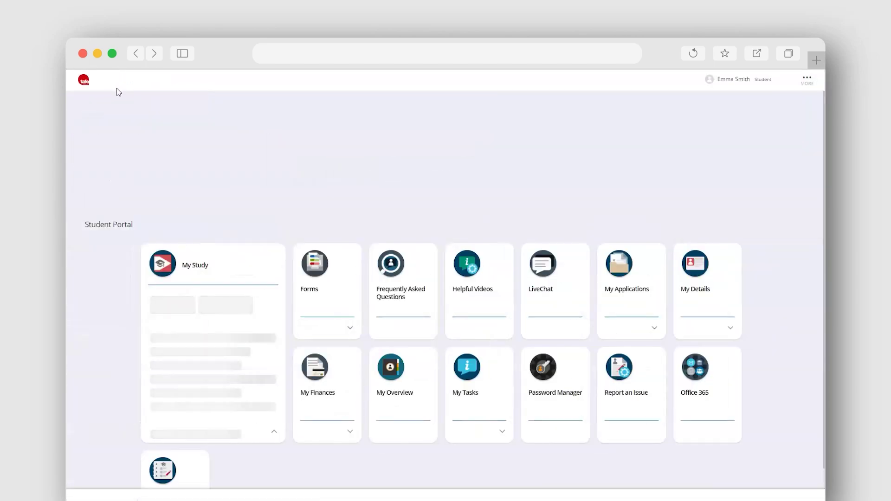